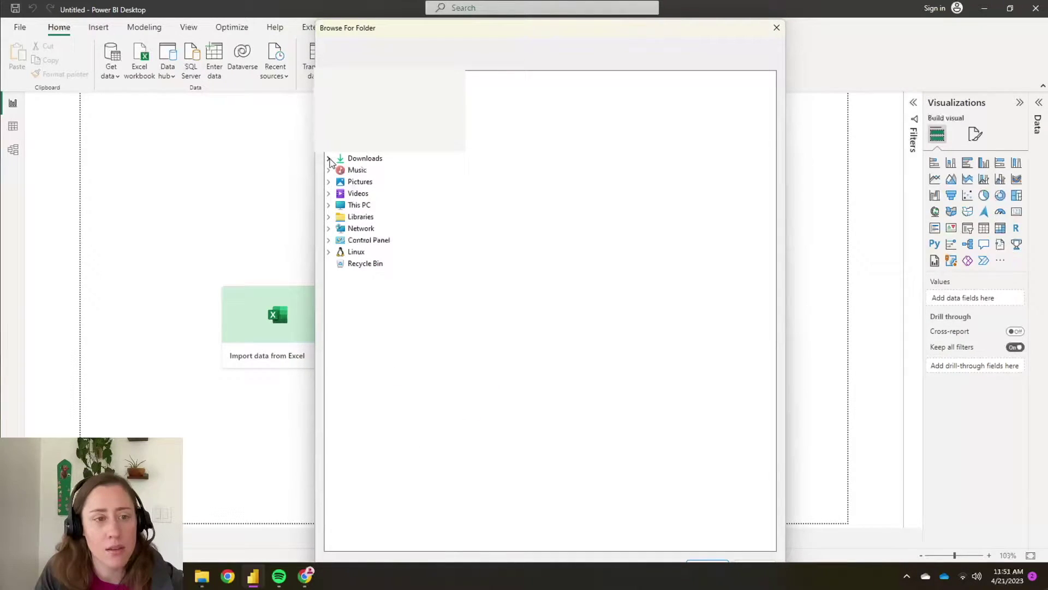
Choose the csv data folder inside Downloads as the folder data source and connect to it.
left_click(329, 158)
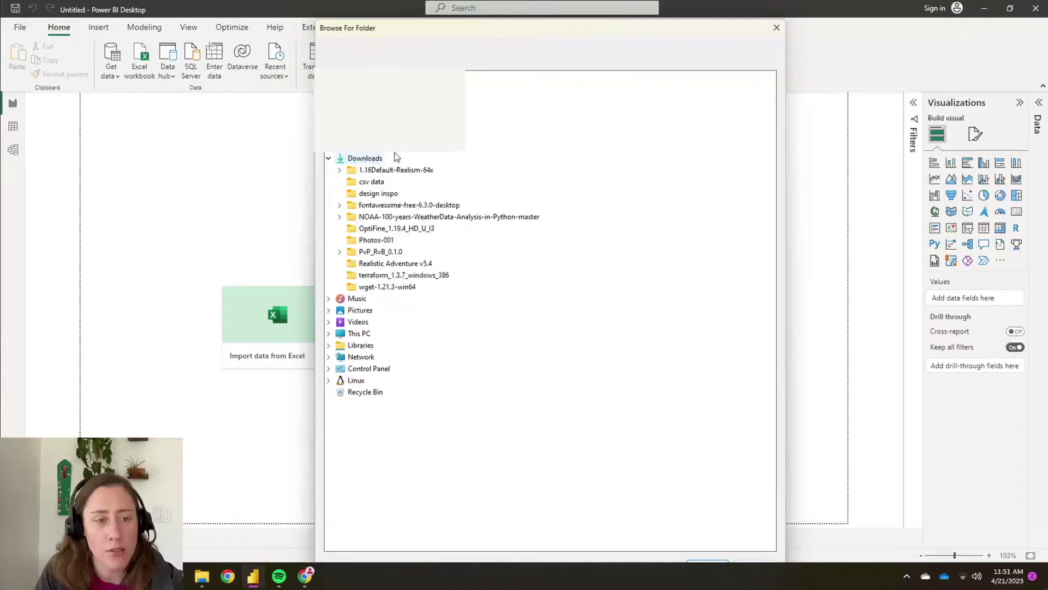
left_click(373, 183)
left_click_drag(628, 34, 604, 15)
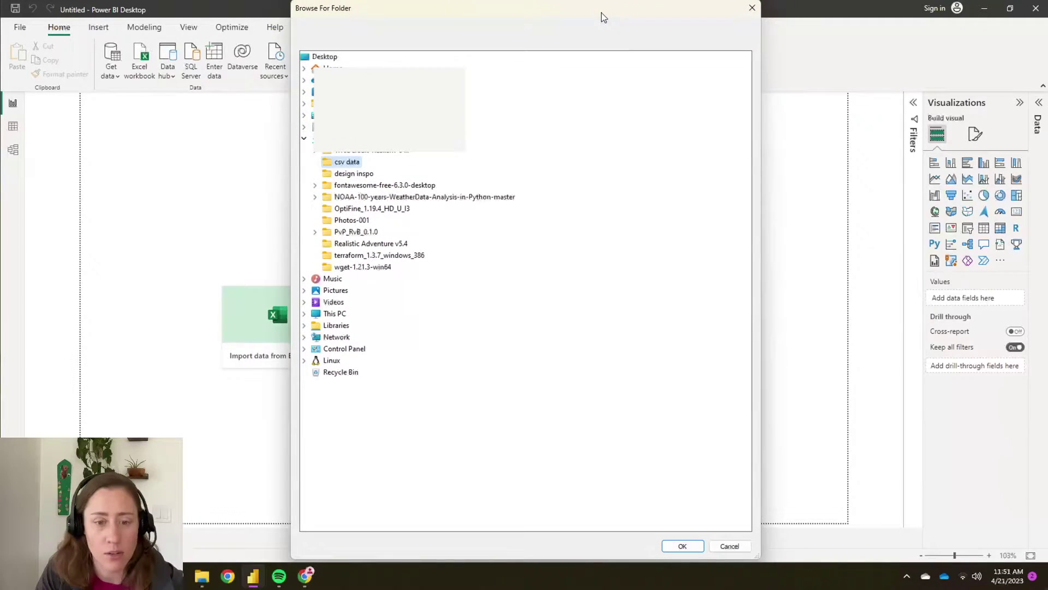
left_click(683, 546)
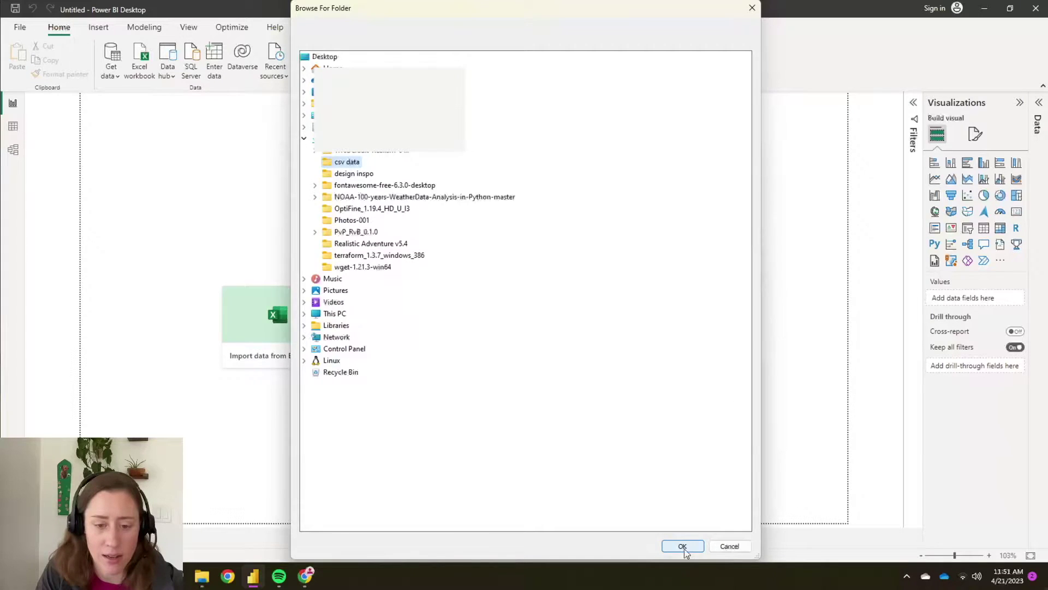
left_click(648, 320)
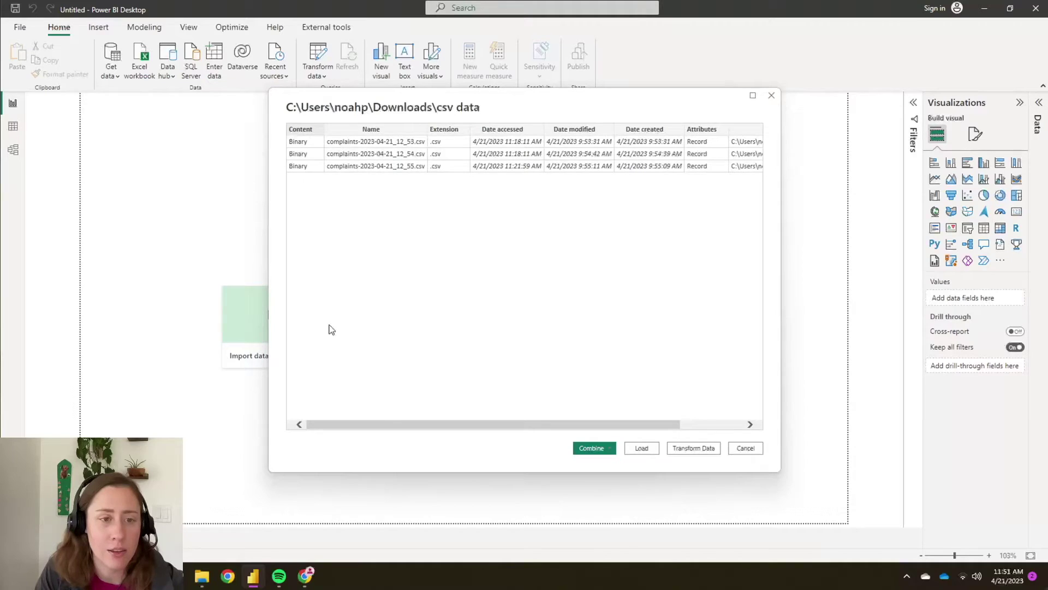
Open the folder's file list for transformation and combine the CSV files from the Content column with the first file as sample.
left_click(684, 452)
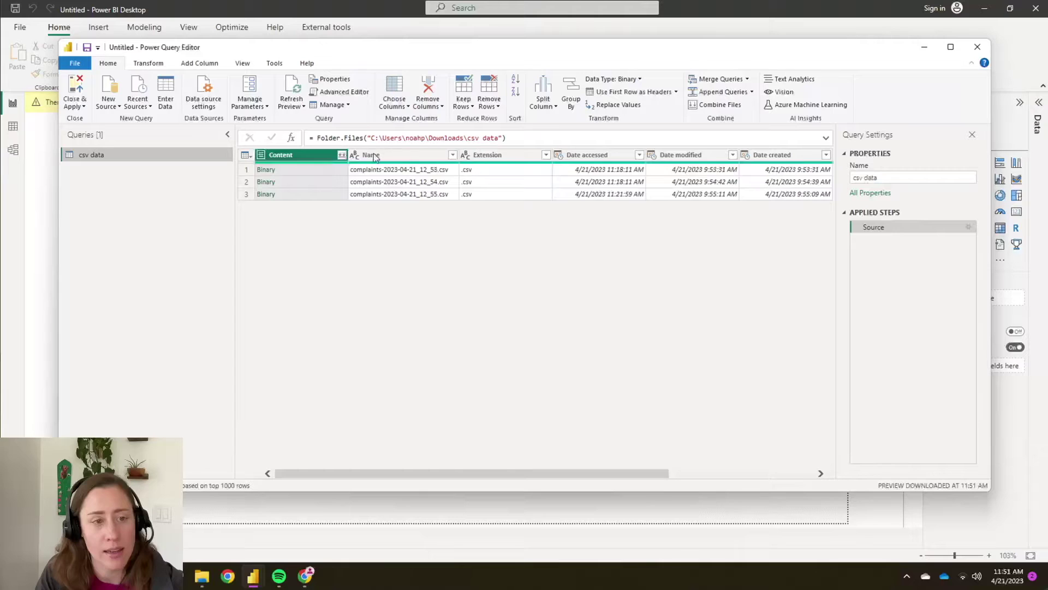
left_click(341, 155)
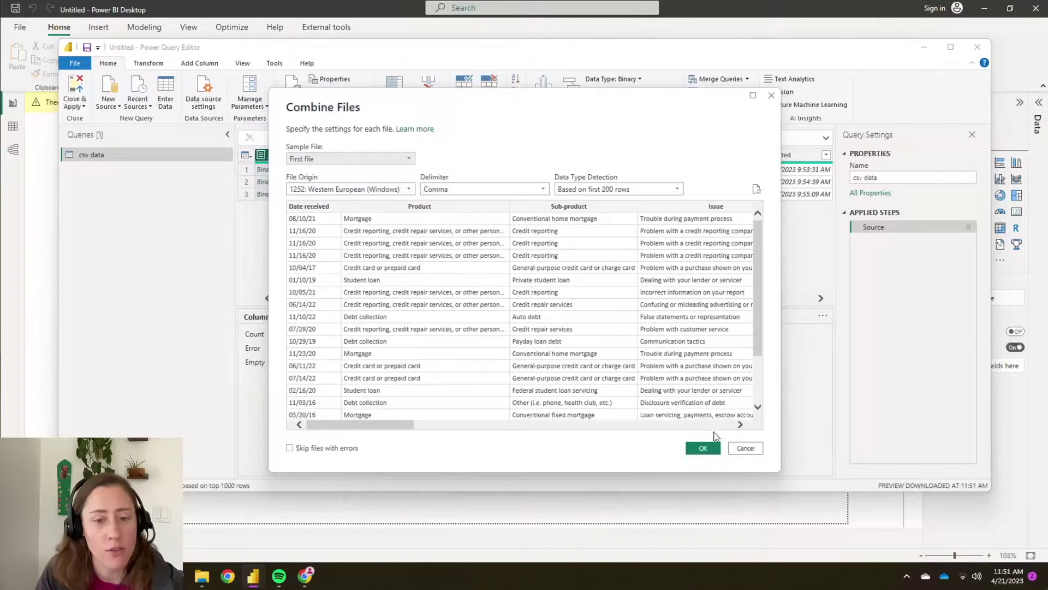
left_click(704, 448)
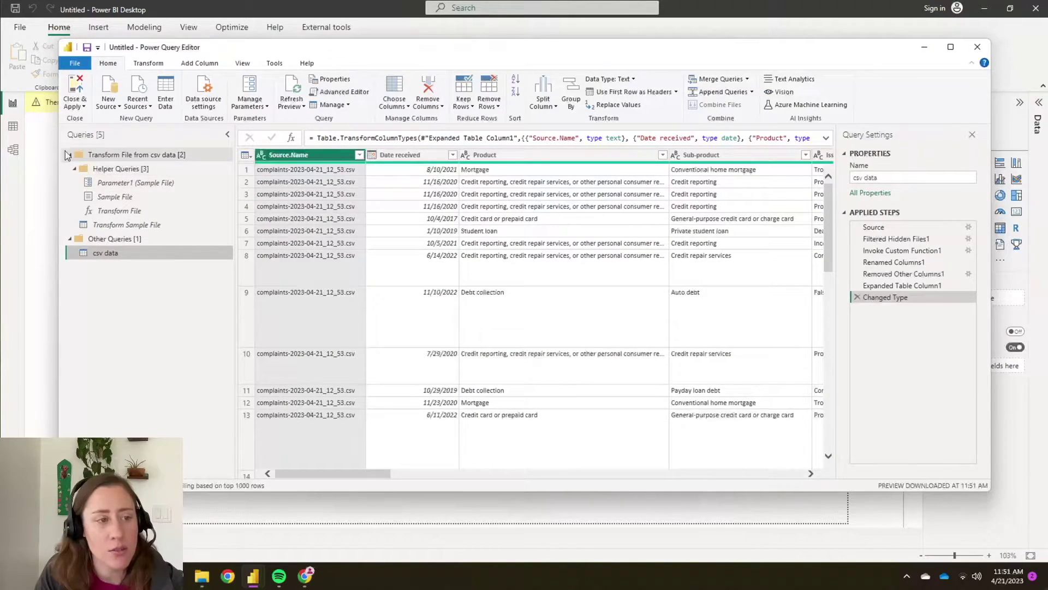
Collapse the Transform File from csv data query group and rename the csv data query as Local Folder.
left_click(68, 154)
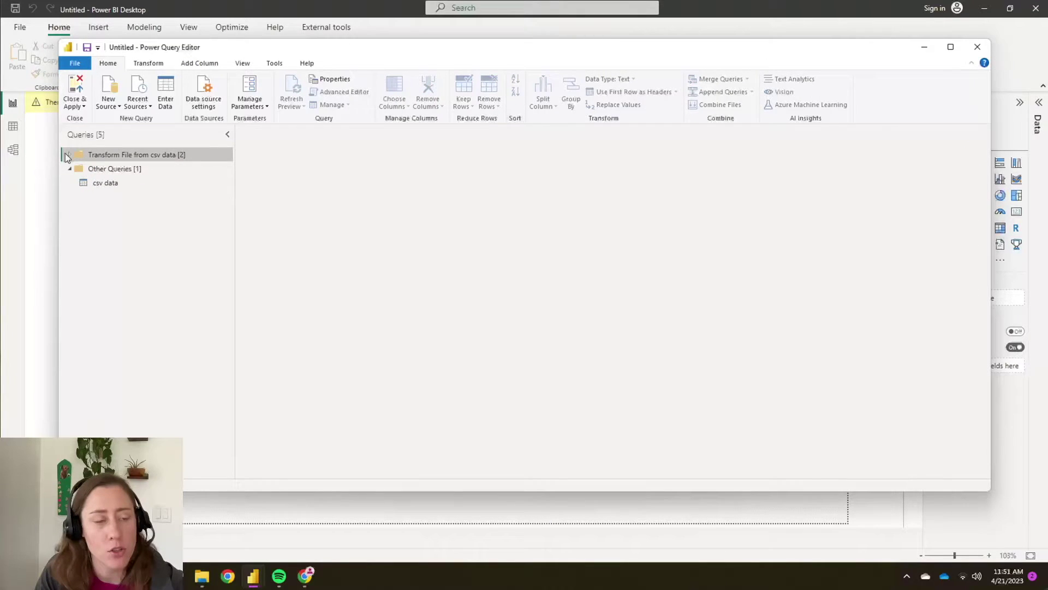
left_click(96, 187)
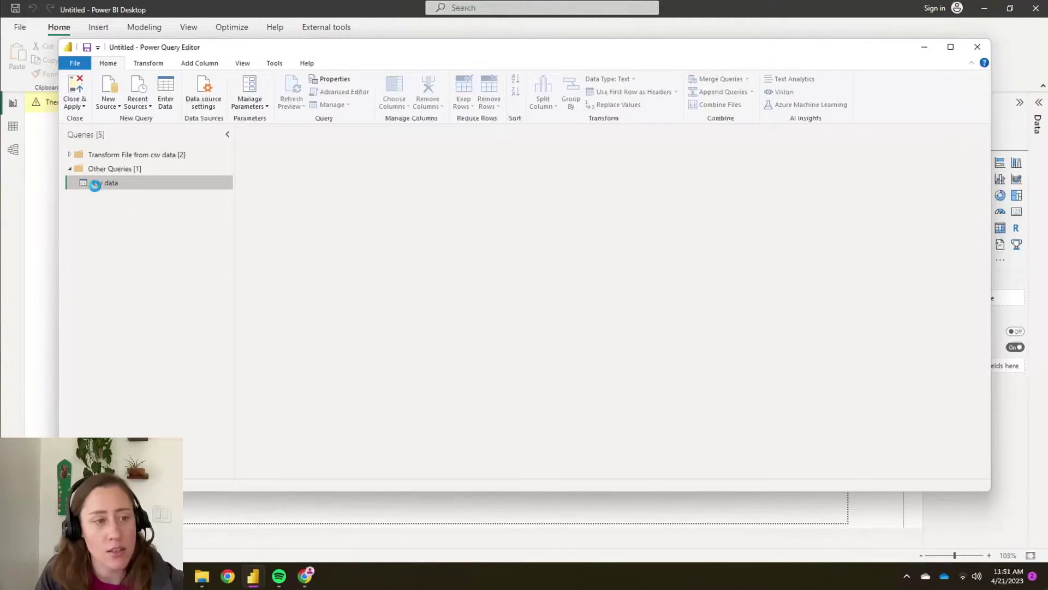
double_click(130, 184)
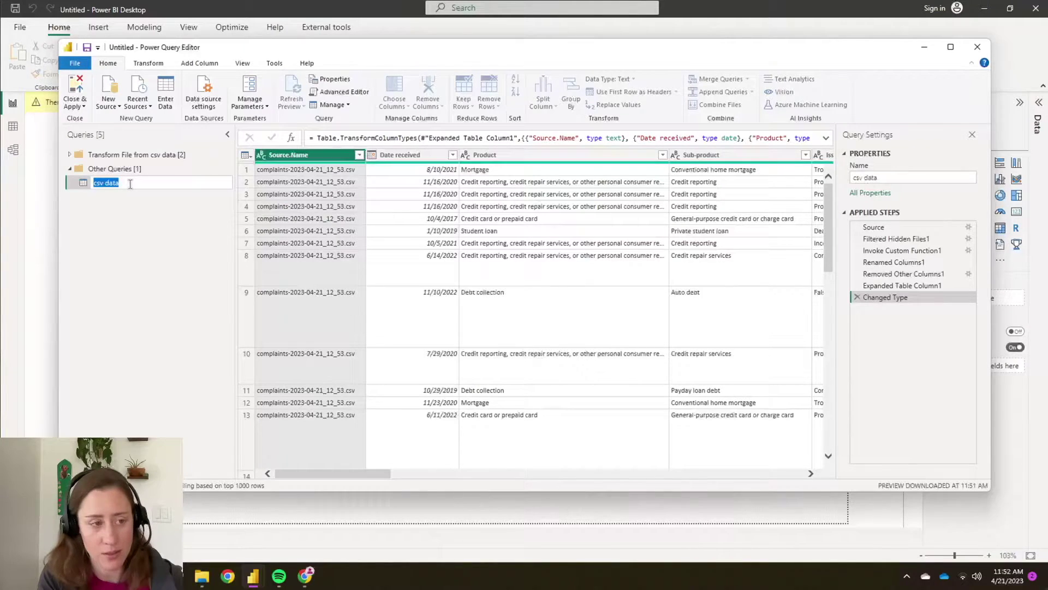
type("Local Folder")
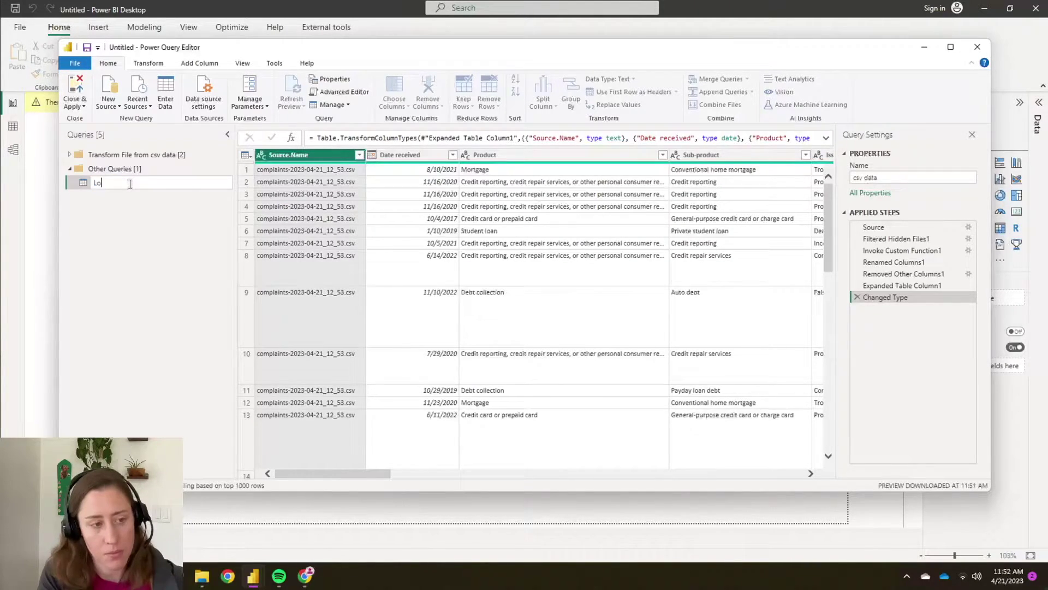
key("Return")
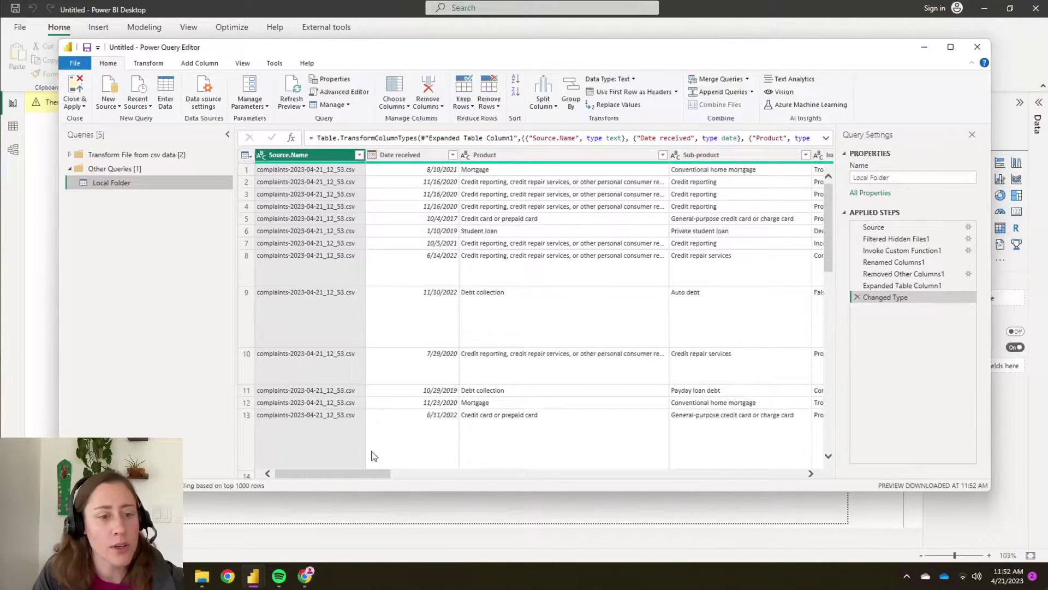
left_click_drag(366, 477, 311, 471)
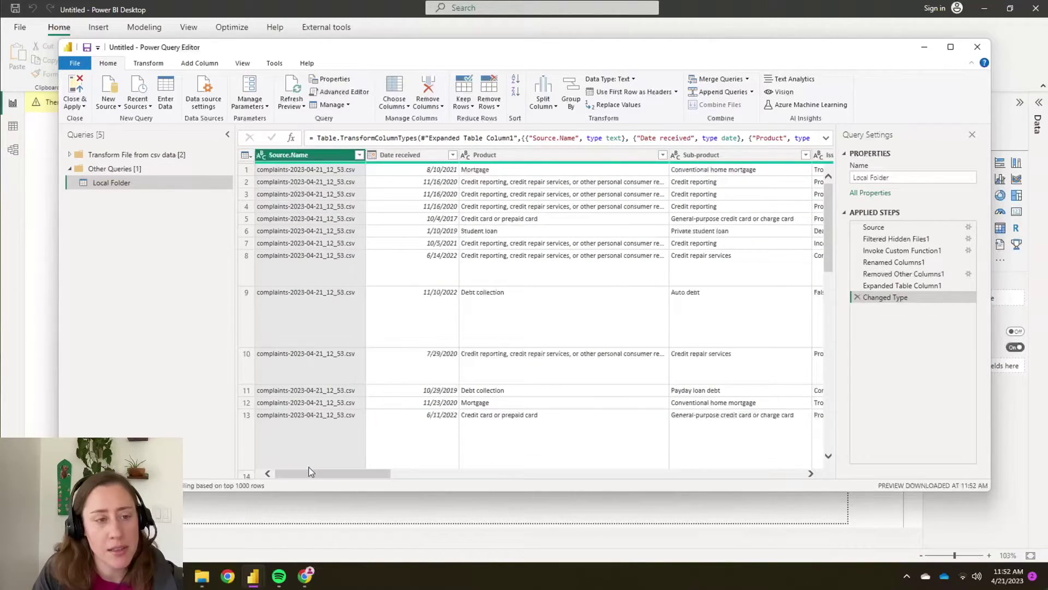
Switch to the SharePoint site in Chrome and open the csv folder inside Workspace 2 of the PBIX Library.
left_click(309, 577)
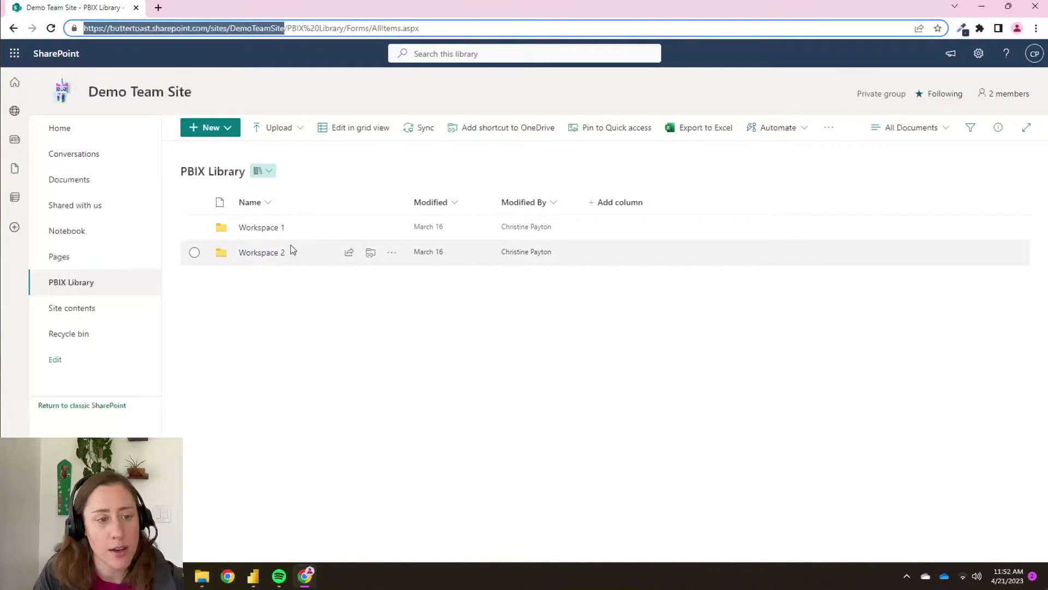
left_click(264, 254)
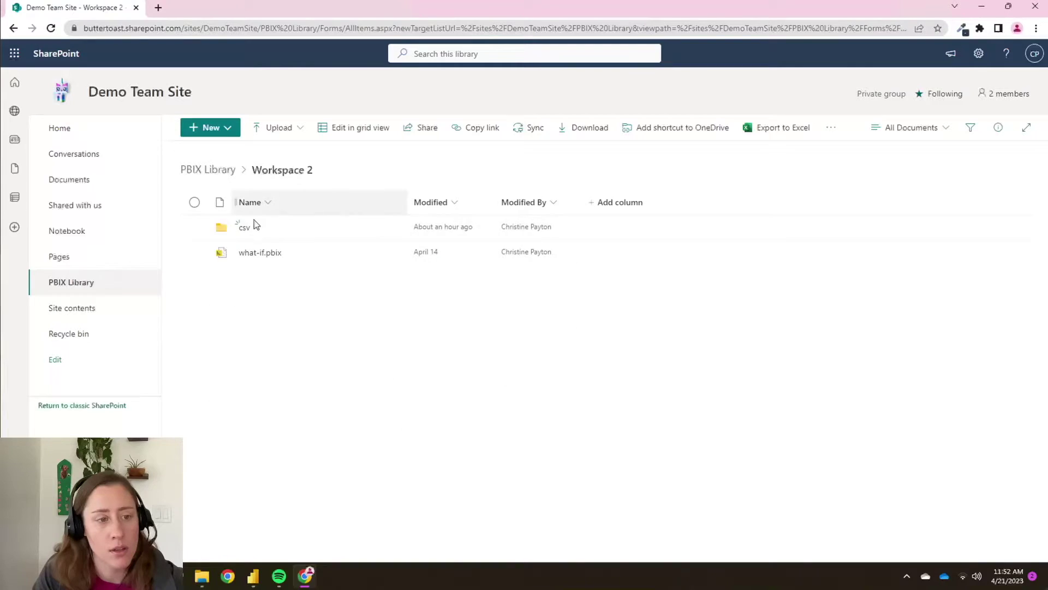
left_click(243, 230)
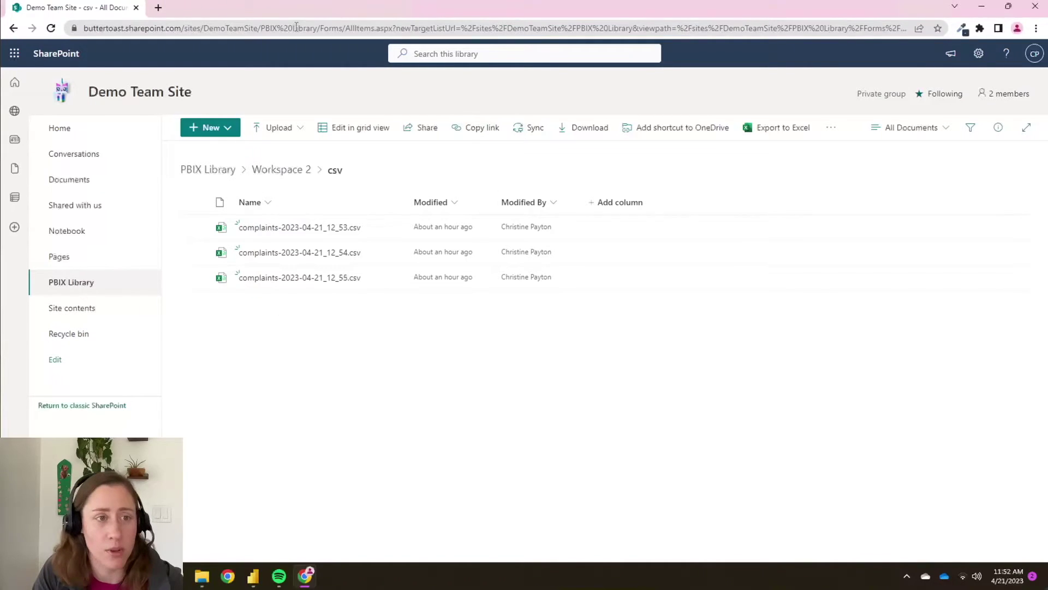
left_click(261, 27)
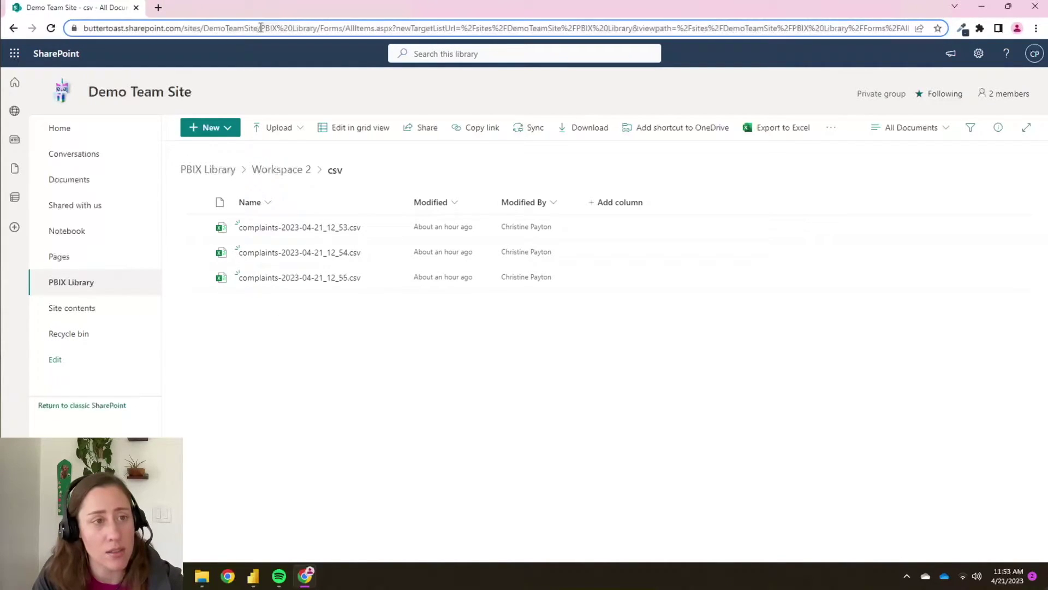
left_click(266, 28)
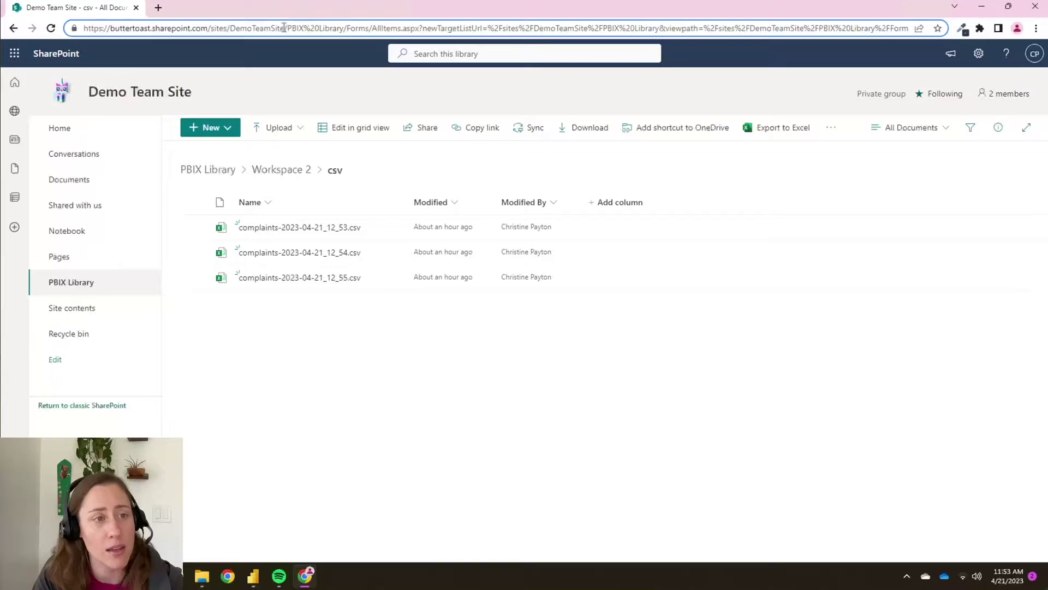
left_click_drag(284, 31, 71, 36)
key("ctrl+c")
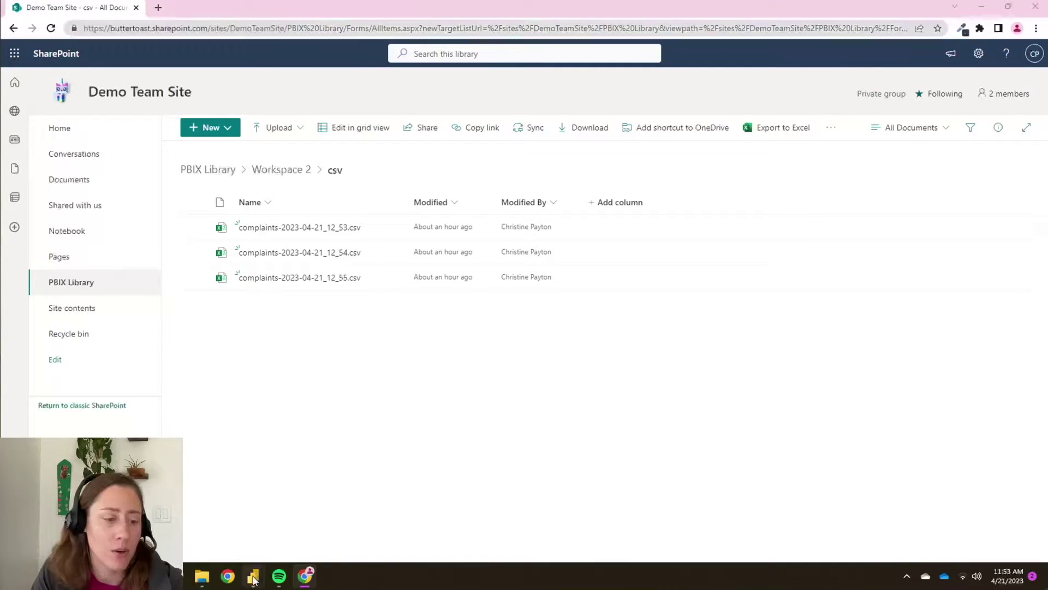
Switch to Power Query Editor, search the new data sources for "share" and connect to a SharePoint folder.
mouse_move(253, 576)
left_click(322, 518)
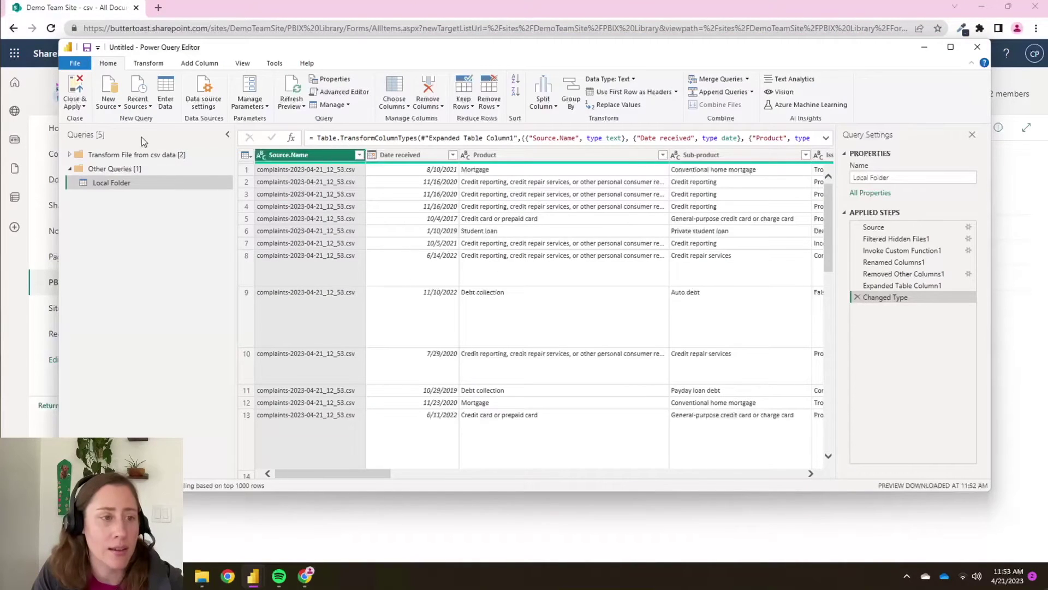
left_click(109, 102)
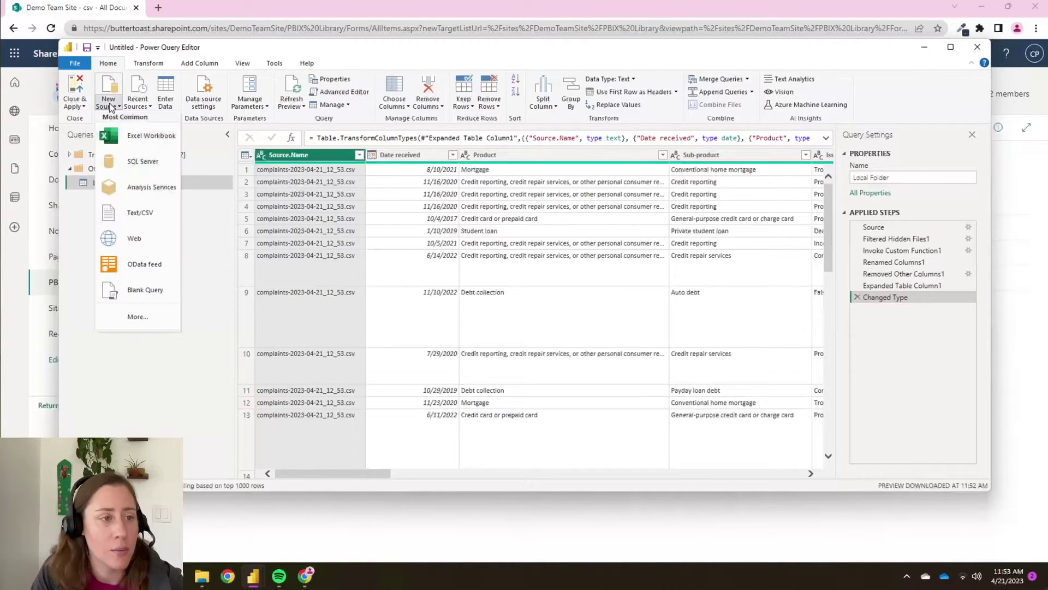
left_click(140, 321)
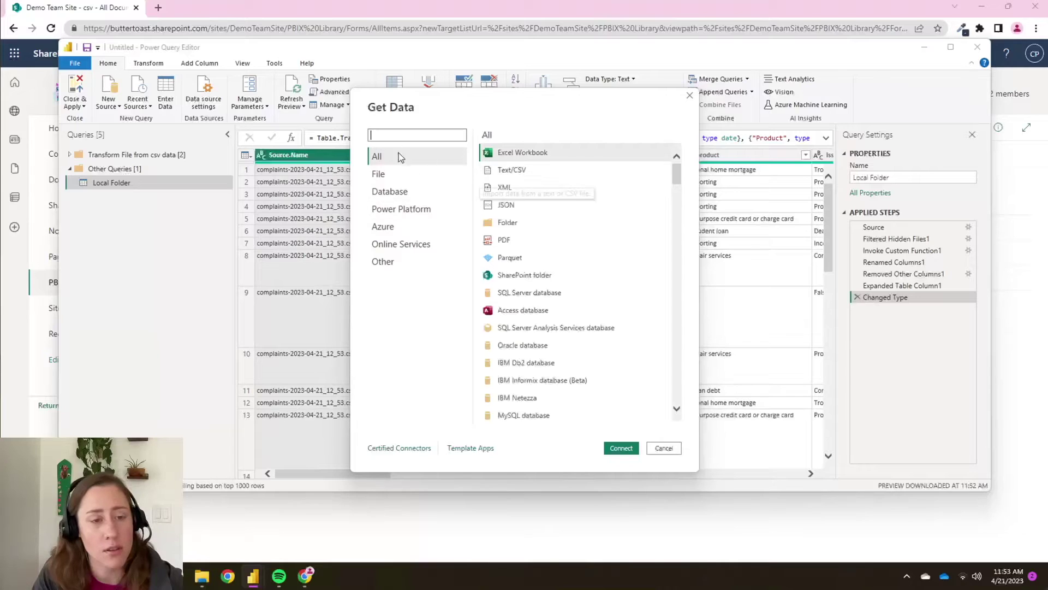
type("share")
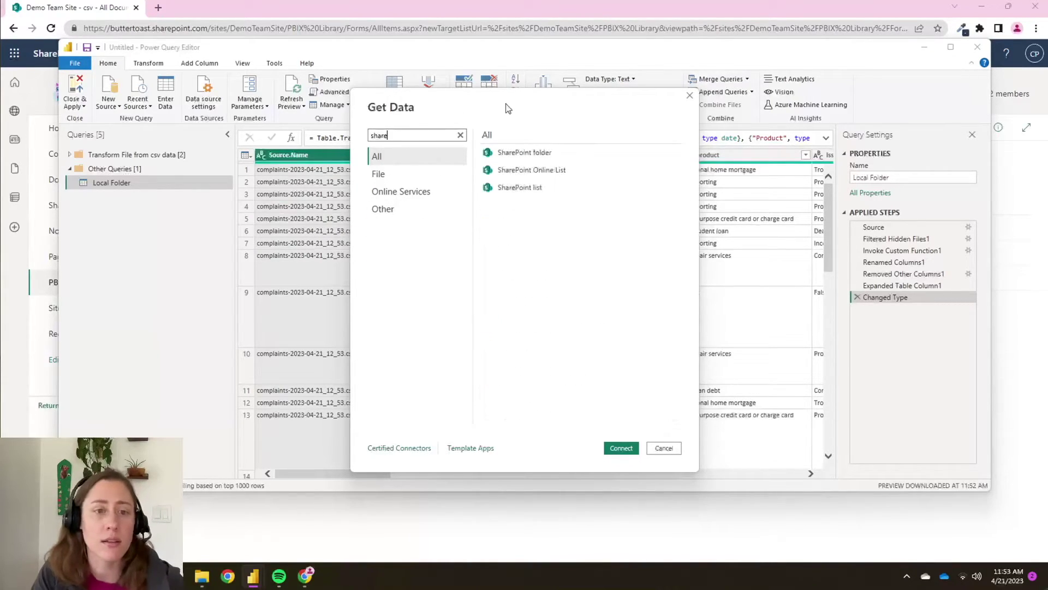
left_click(525, 154)
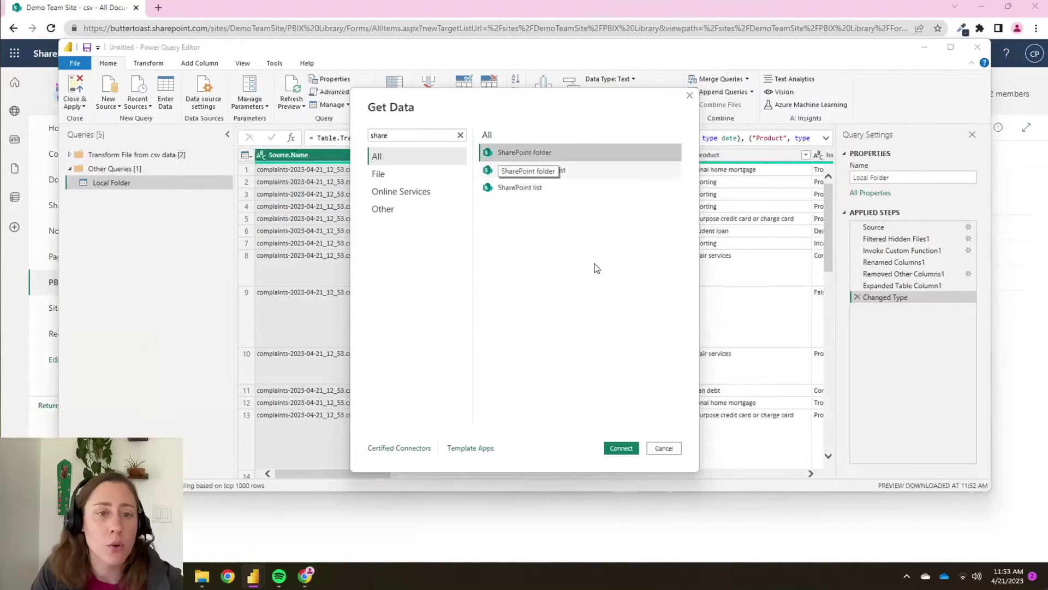
left_click(623, 448)
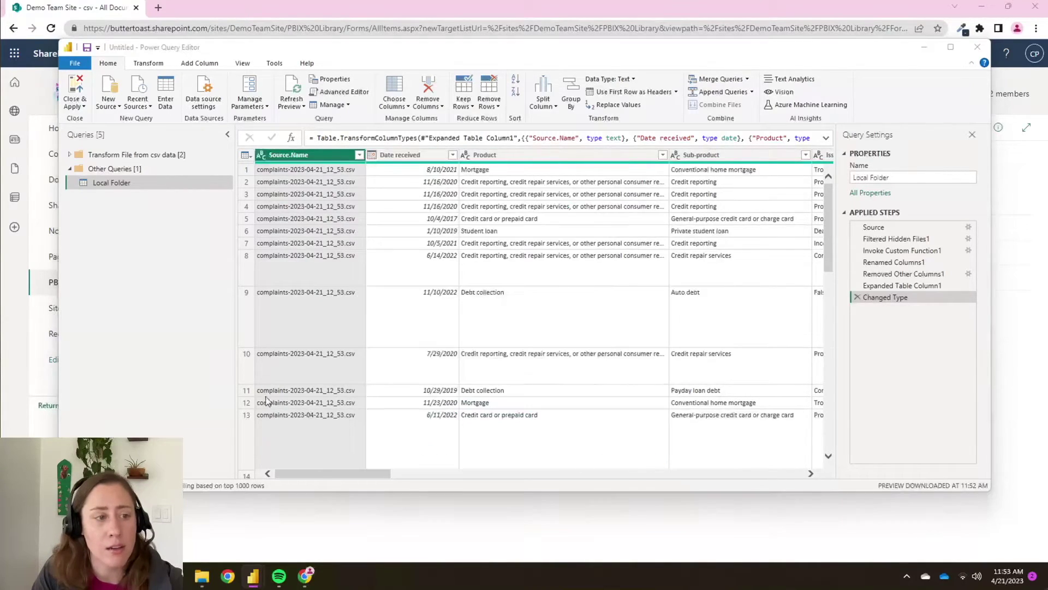
key("ctrl+v")
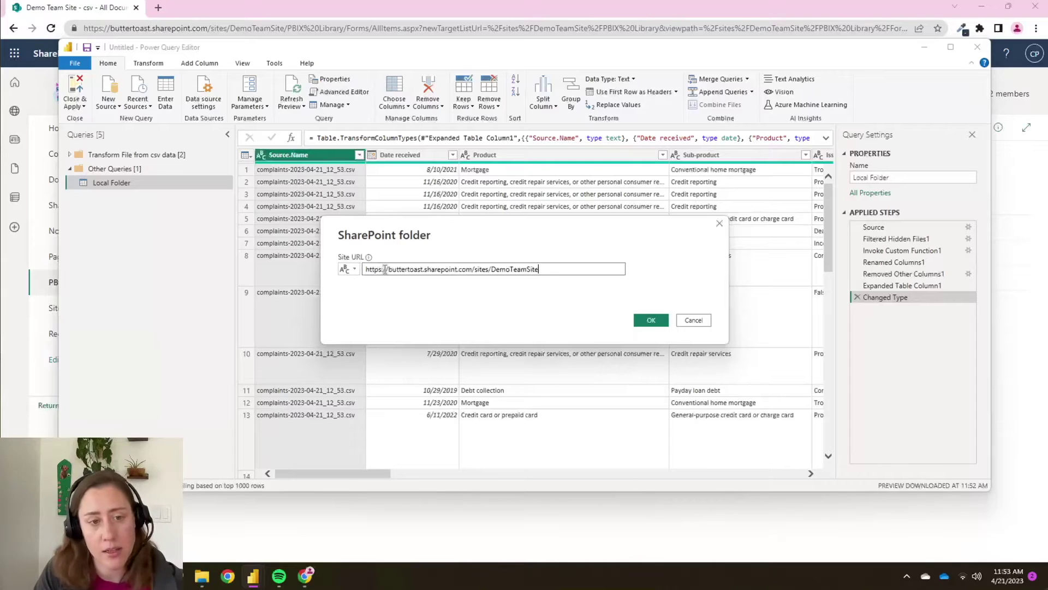
left_click(660, 322)
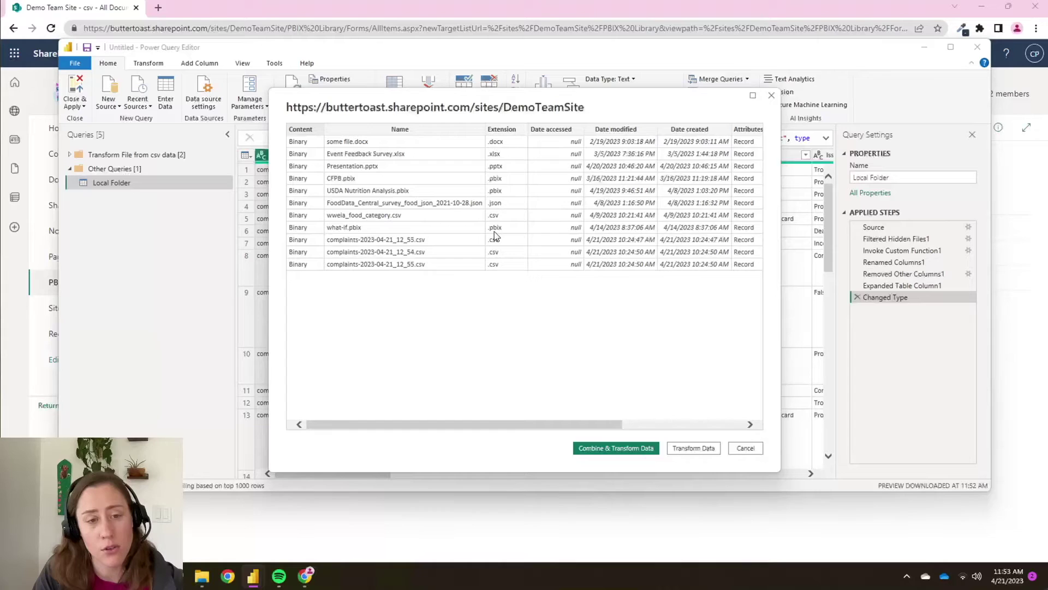
left_click(694, 448)
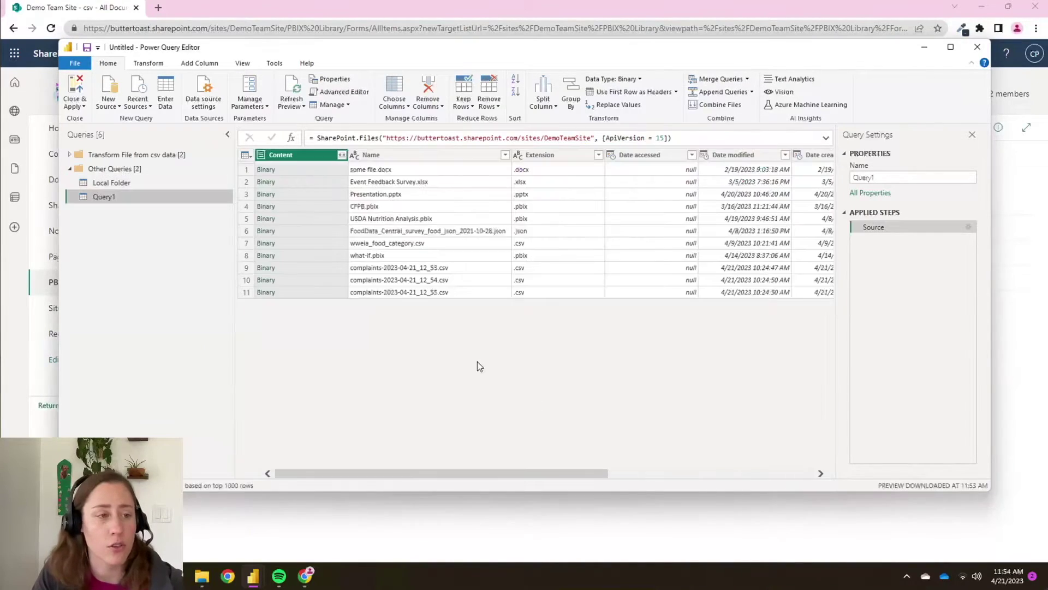